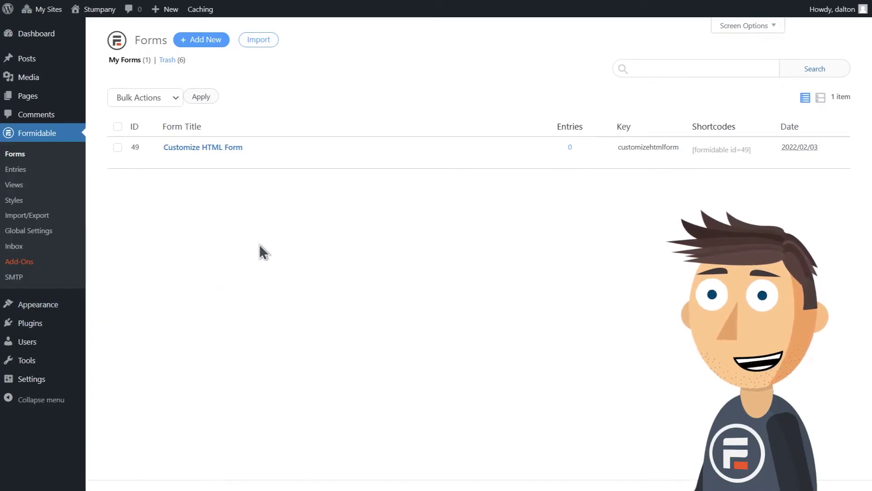
Step: Open the Customize HTML Form in the builder, save it, and show its preview options
{"action": "left_click", "coordinate": [235, 148]}
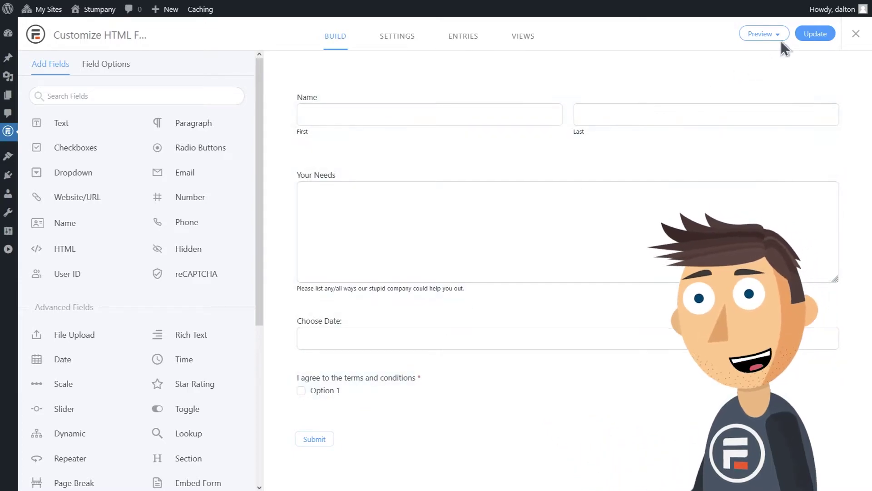
{"action": "left_click", "coordinate": [805, 34]}
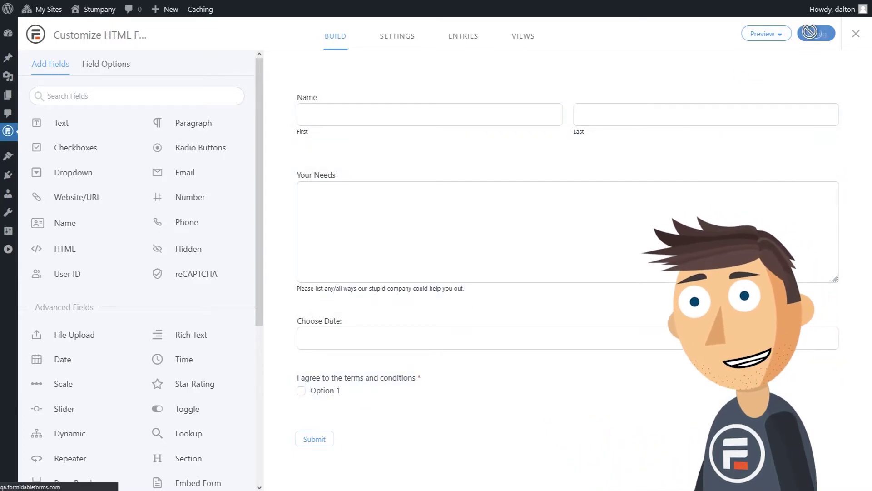
{"action": "left_click", "coordinate": [766, 37]}
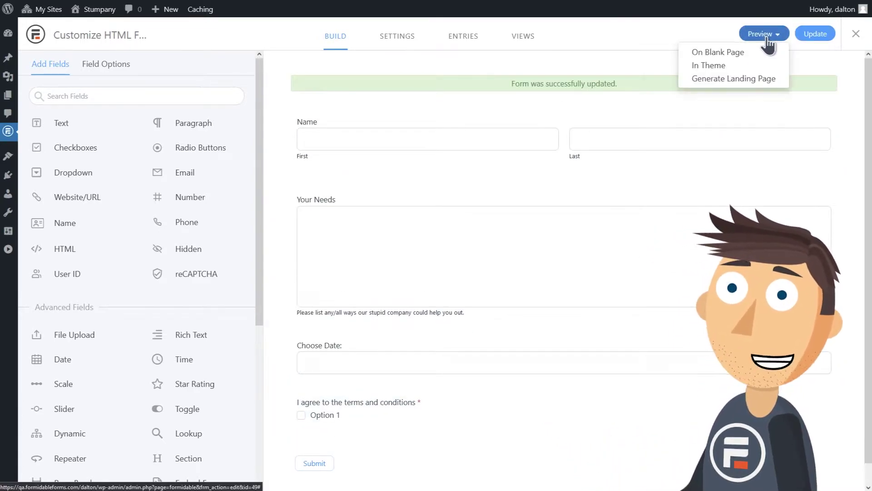
{"action": "left_click", "coordinate": [755, 59]}
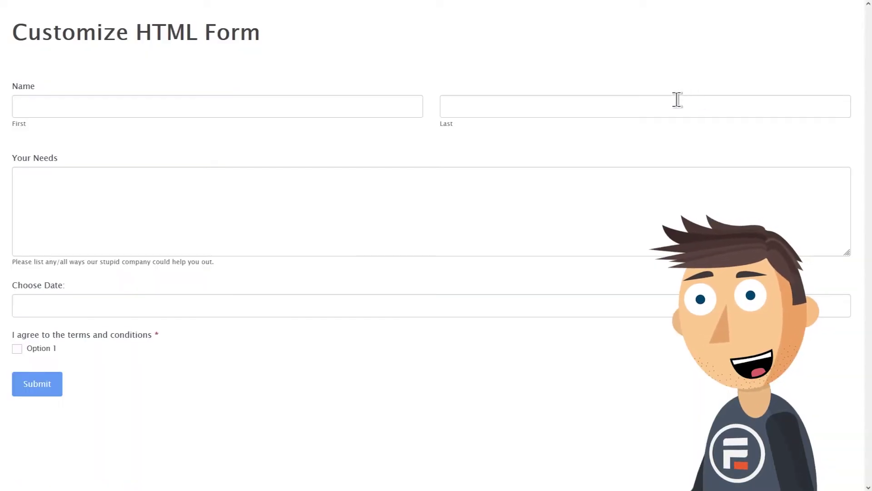
{"action": "left_click", "coordinate": [369, 111]}
{"action": "left_click", "coordinate": [464, 109]}
{"action": "left_click", "coordinate": [393, 106]}
{"action": "type", "text": "d"}
{"action": "left_click", "coordinate": [459, 66]}
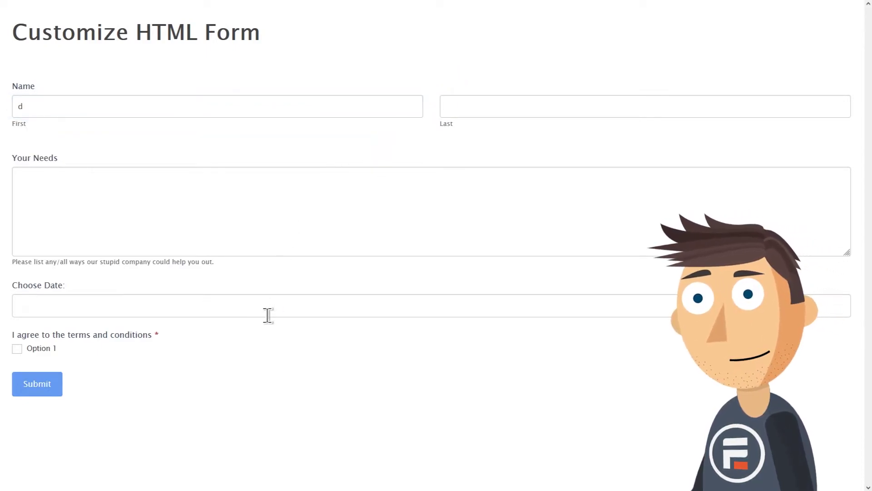
{"action": "type", "text": "1231"}
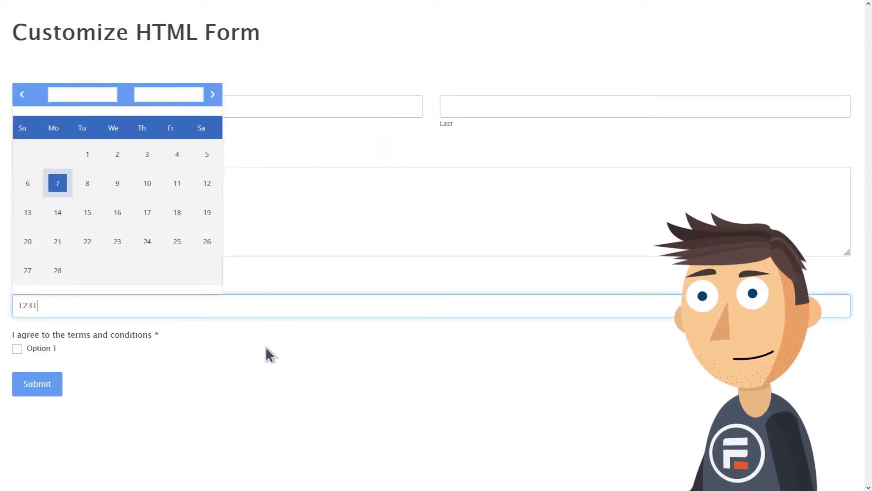
{"action": "left_click", "coordinate": [265, 346]}
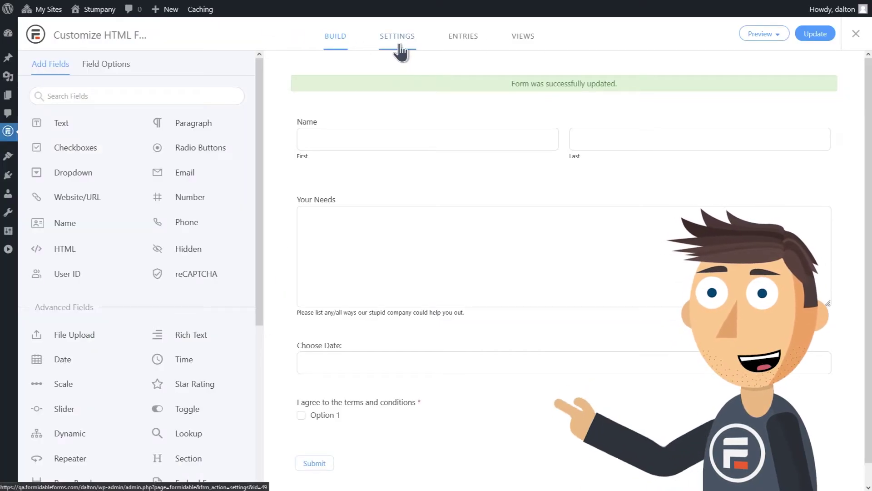
Step: Open the form's Settings at the Customize HTML section
{"action": "left_click", "coordinate": [398, 41]}
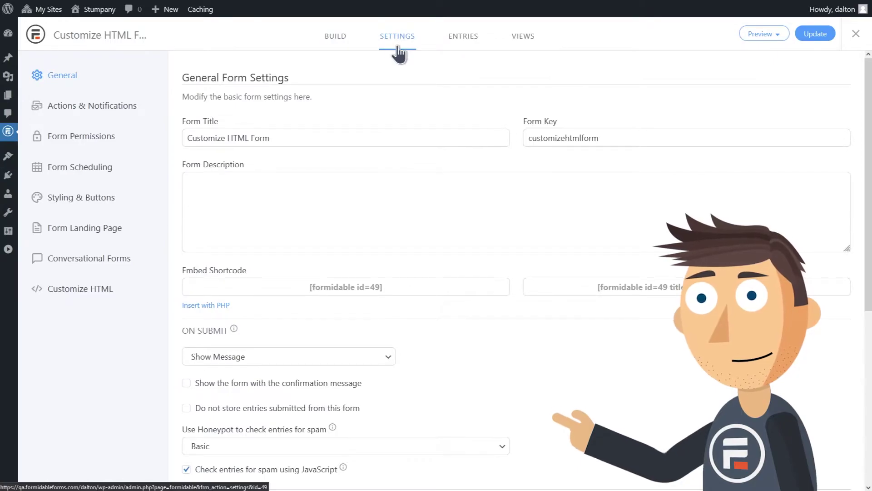
{"action": "left_click", "coordinate": [92, 292]}
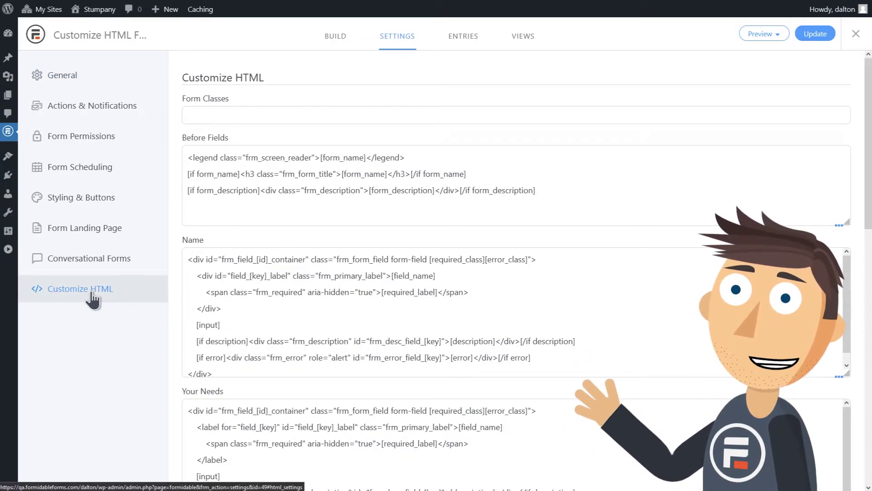
{"action": "scroll", "coordinate": [315, 166], "scroll_direction": "down", "scroll_amount": 2}
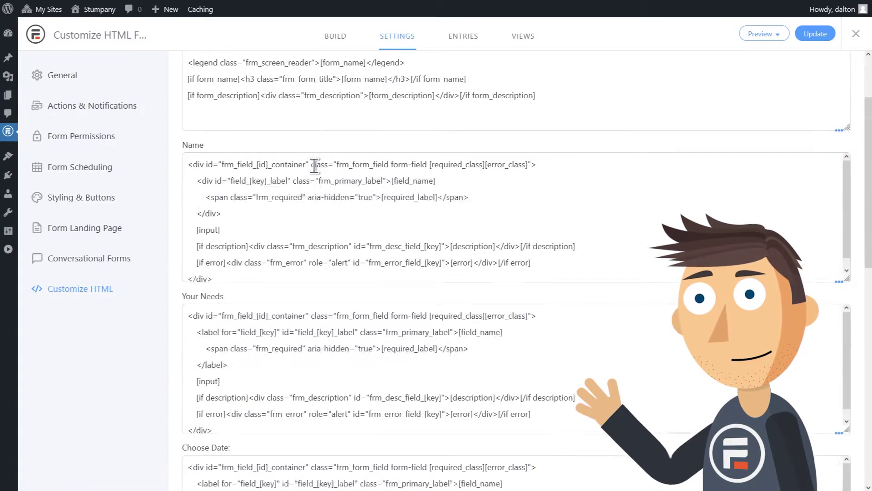
{"action": "scroll", "coordinate": [293, 270], "scroll_direction": "down", "scroll_amount": 2}
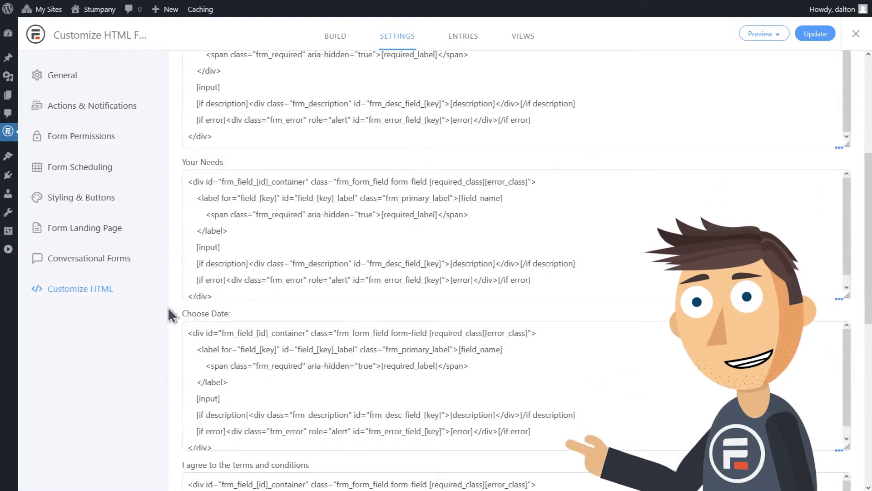
{"action": "scroll", "coordinate": [228, 312], "scroll_direction": "down", "scroll_amount": 1}
{"action": "scroll", "coordinate": [229, 313], "scroll_direction": "down", "scroll_amount": 2}
{"action": "scroll", "coordinate": [228, 314], "scroll_direction": "down", "scroll_amount": 3}
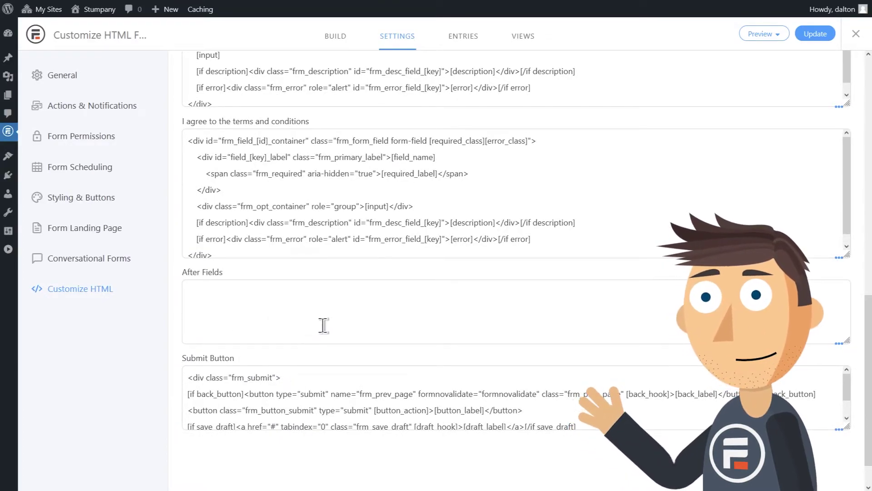
{"action": "scroll", "coordinate": [324, 325], "scroll_direction": "up", "scroll_amount": 10}
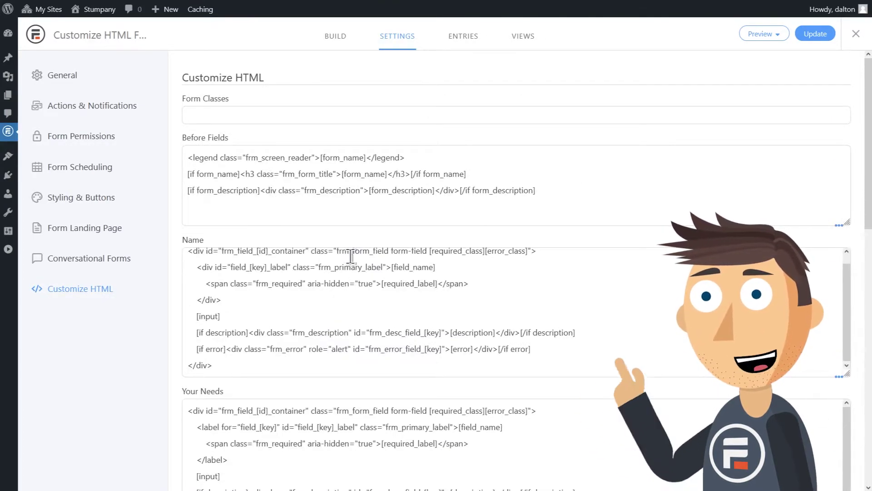
{"action": "scroll", "coordinate": [352, 265], "scroll_direction": "up", "scroll_amount": 1}
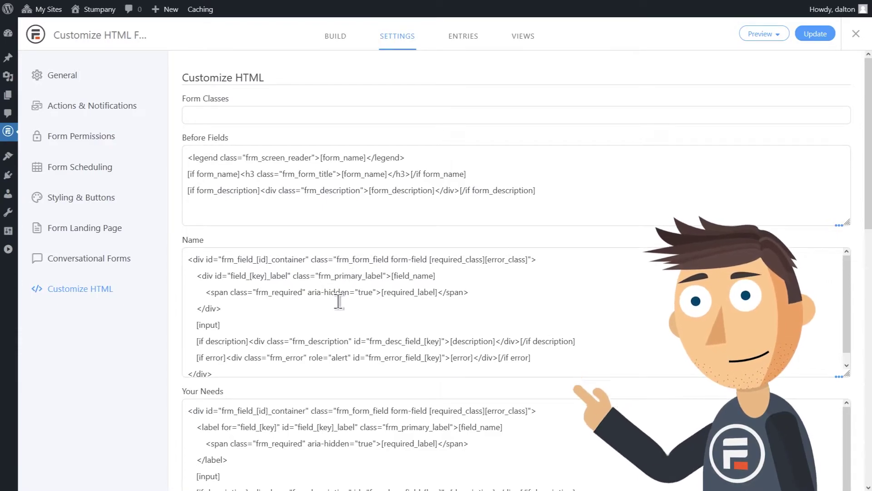
Step: Move the Your Needs [if description] line onto a new line after </label>, above [input]
{"action": "left_click", "coordinate": [226, 325]}
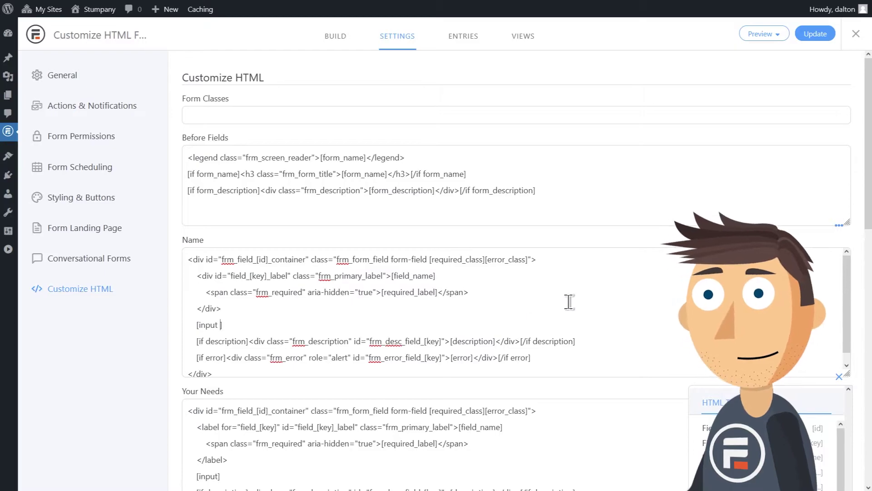
{"action": "type", "text": "autocomplete=\"off"}
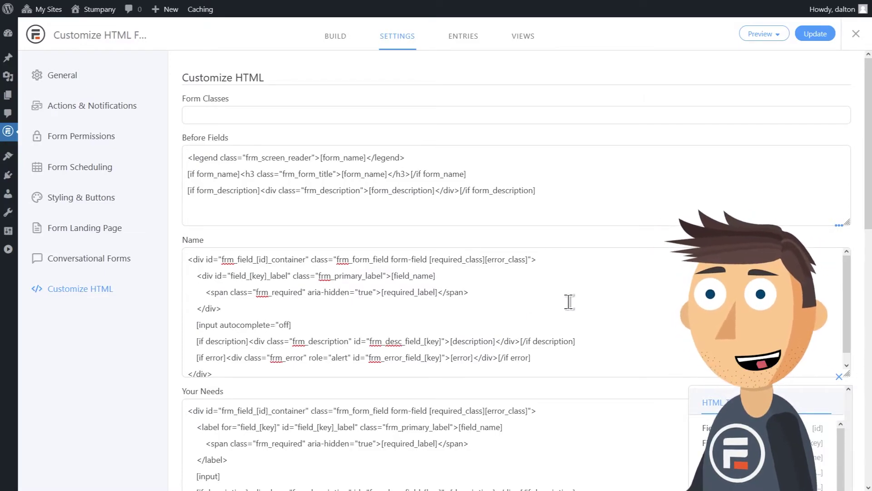
{"action": "scroll", "coordinate": [518, 300], "scroll_direction": "down", "scroll_amount": 1}
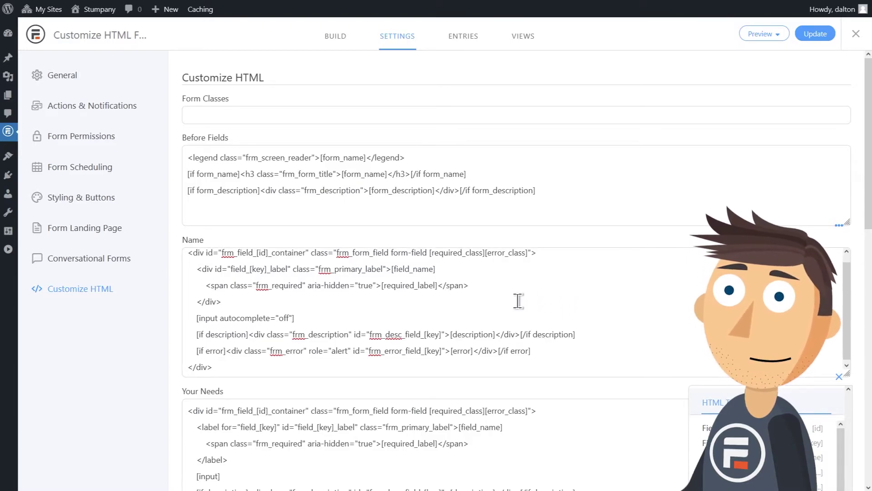
{"action": "scroll", "coordinate": [413, 387], "scroll_direction": "down", "scroll_amount": 3}
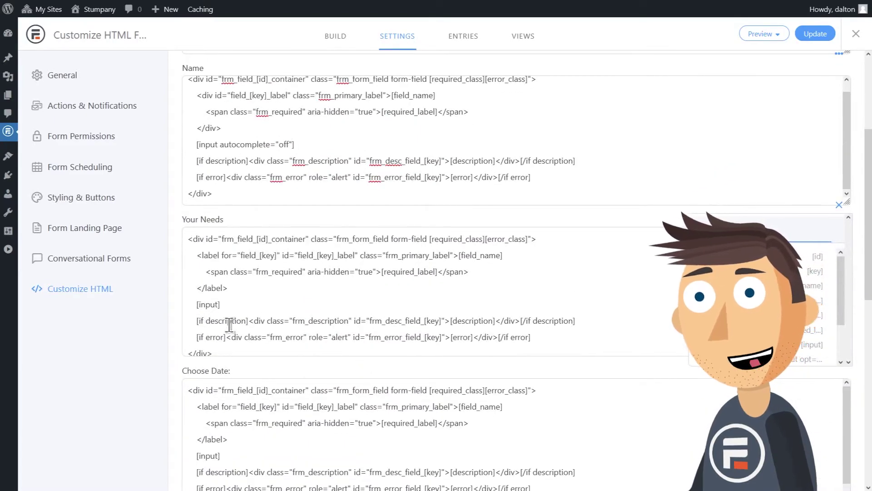
{"action": "left_click_drag", "start_coordinate": [194, 320], "coordinate": [578, 318]}
{"action": "key", "text": "ctrl+c"}
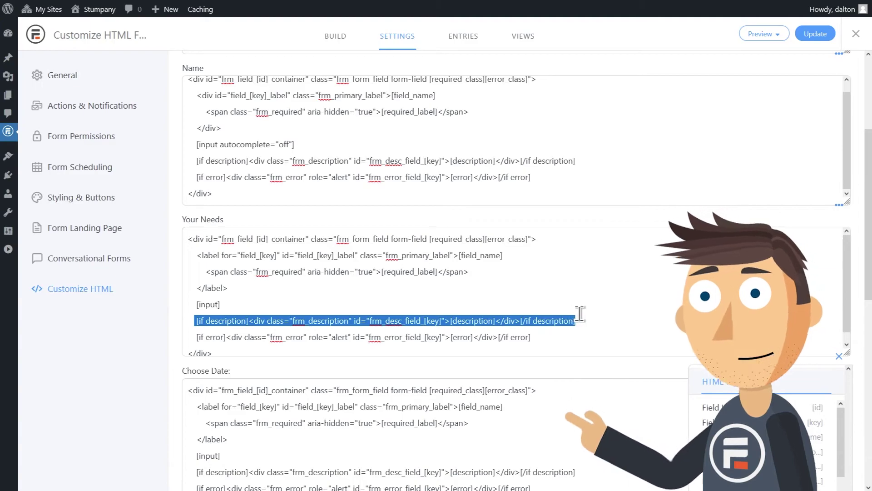
{"action": "key", "text": "Delete"}
{"action": "left_click", "coordinate": [239, 289]}
{"action": "key", "text": "Return"}
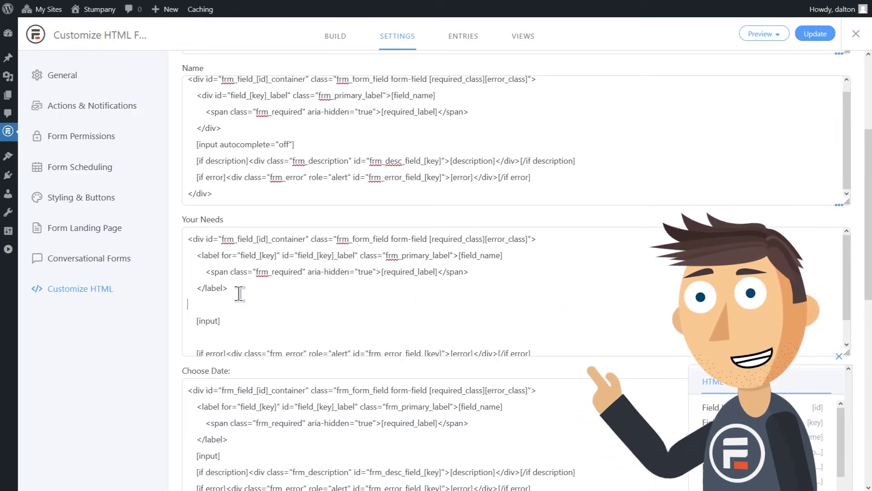
{"action": "key", "text": "ctrl+v"}
{"action": "scroll", "coordinate": [260, 292], "scroll_direction": "down", "scroll_amount": 1}
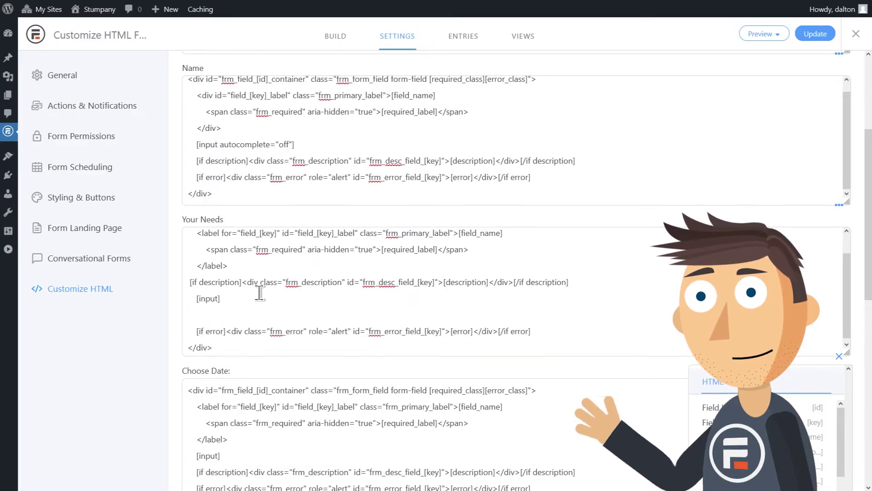
{"action": "scroll", "coordinate": [287, 392], "scroll_direction": "down", "scroll_amount": 1}
{"action": "scroll", "coordinate": [508, 352], "scroll_direction": "down", "scroll_amount": 2}
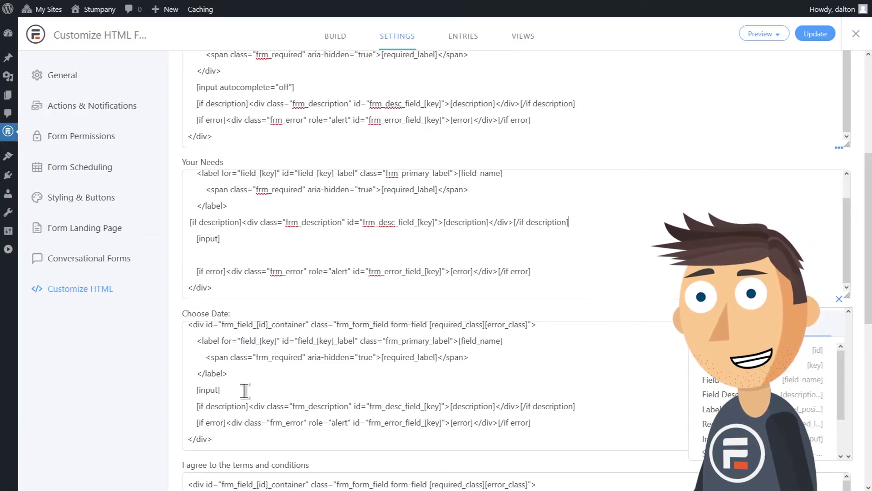
Step: Set Choose Date's shortcode to [input readonly="readonly"] and the terms box's to [input label=0]
{"action": "left_click", "coordinate": [218, 390]}
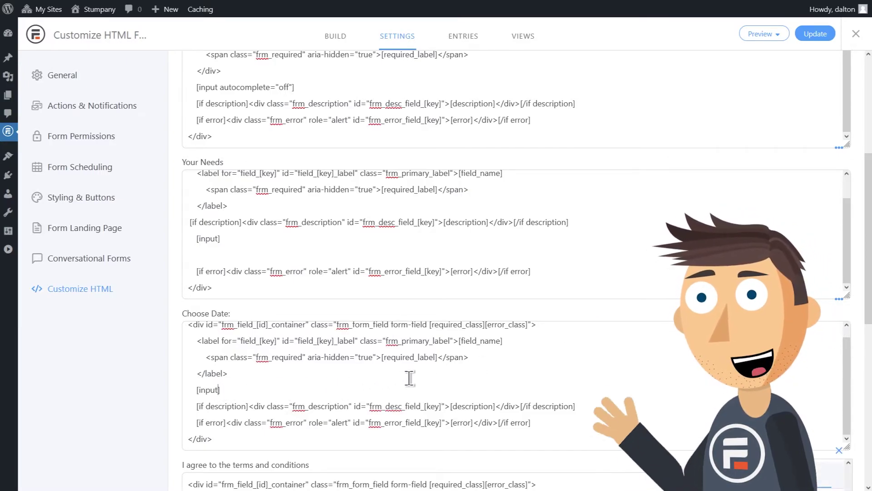
{"action": "type", "text": "readonly"}
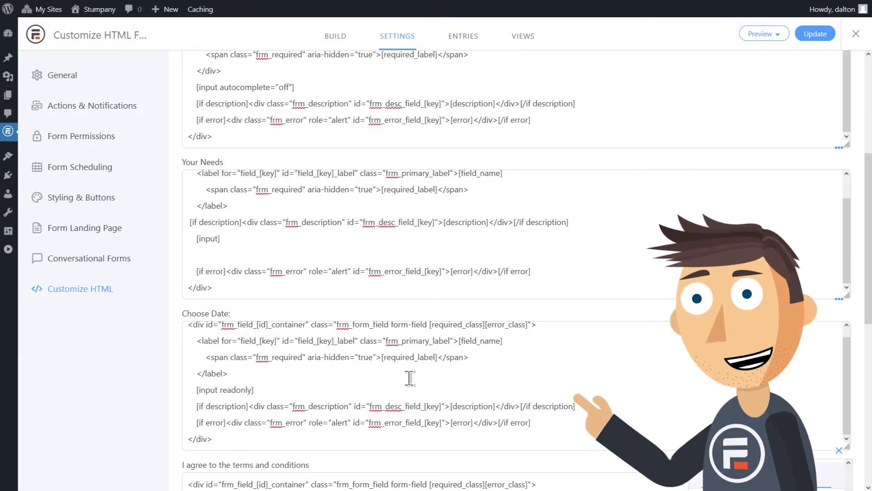
{"action": "type", "text": "=\"readonly\""}
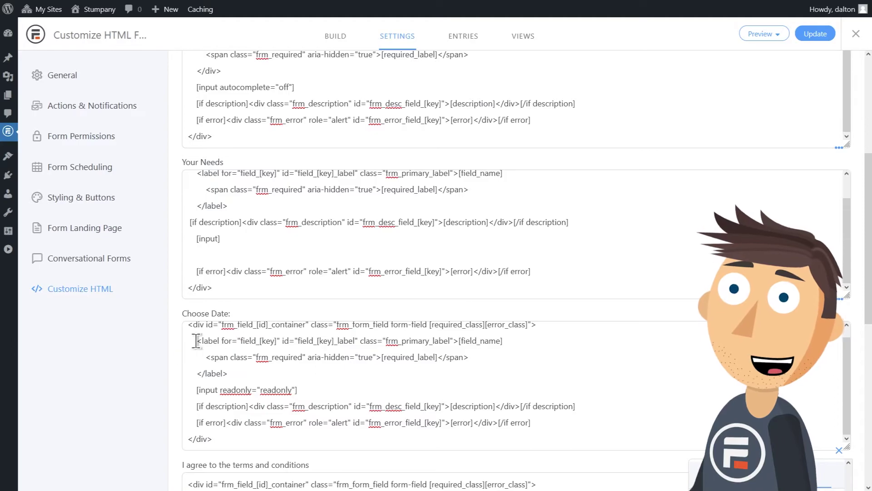
{"action": "scroll", "coordinate": [213, 337], "scroll_direction": "down", "scroll_amount": 3}
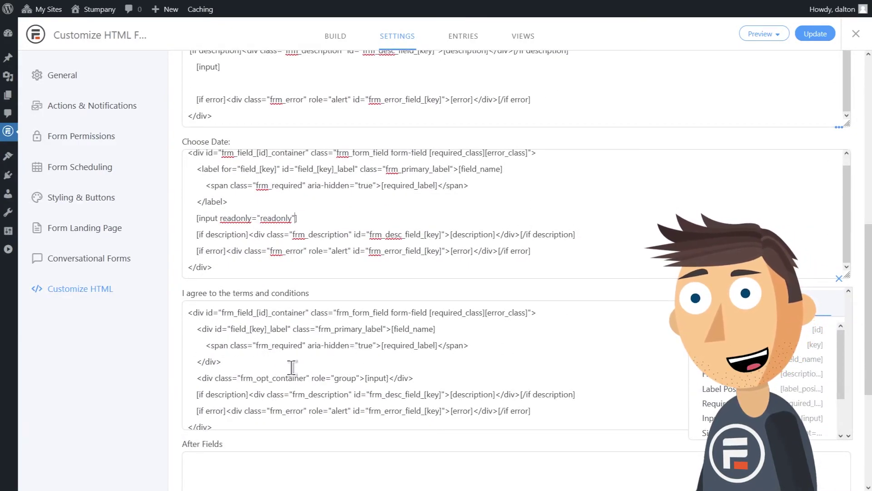
{"action": "left_click", "coordinate": [384, 378]}
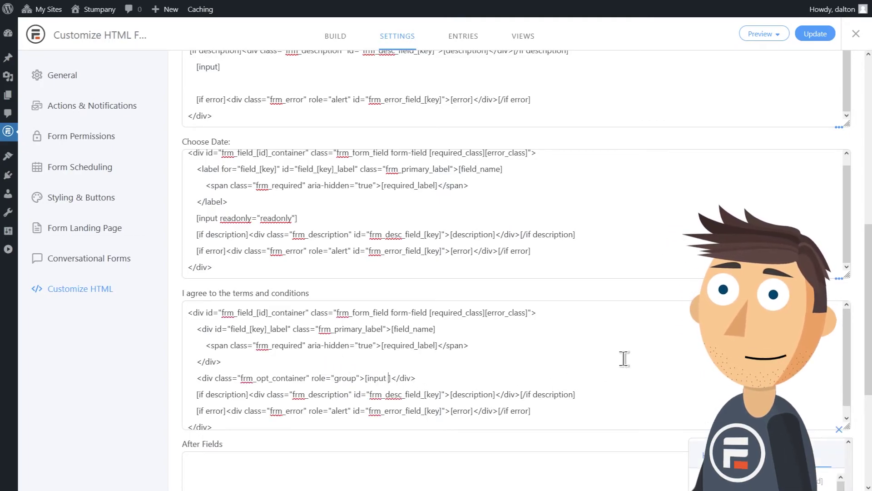
{"action": "type", "text": "label=0"}
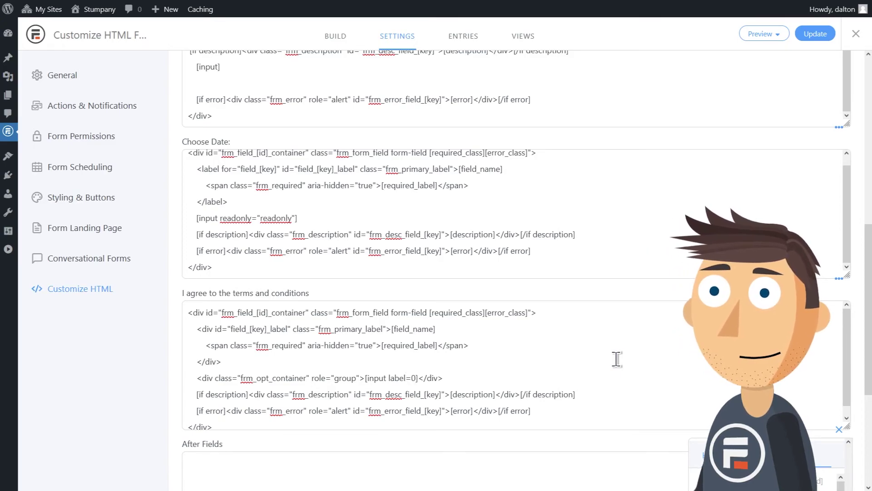
Step: Save the HTML changes, preview the form, and test First name and the read-only Choose Date
{"action": "left_click", "coordinate": [815, 33]}
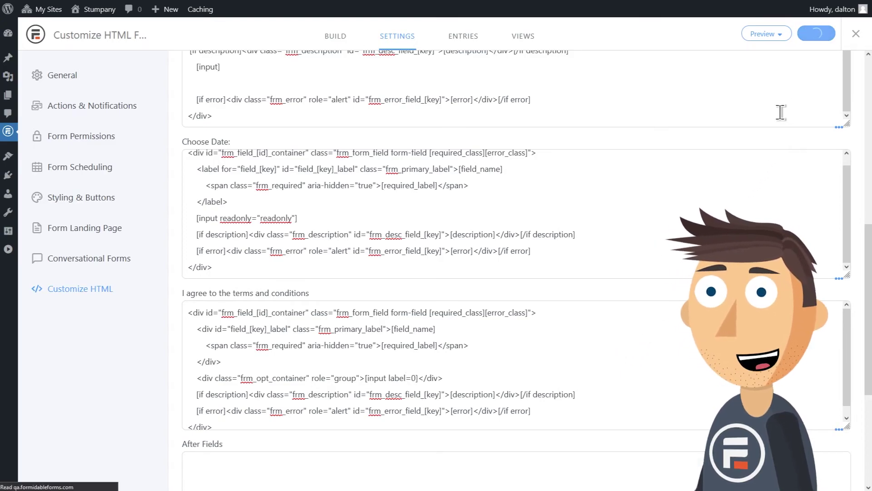
{"action": "left_click", "coordinate": [766, 33]}
{"action": "left_click", "coordinate": [385, 100]}
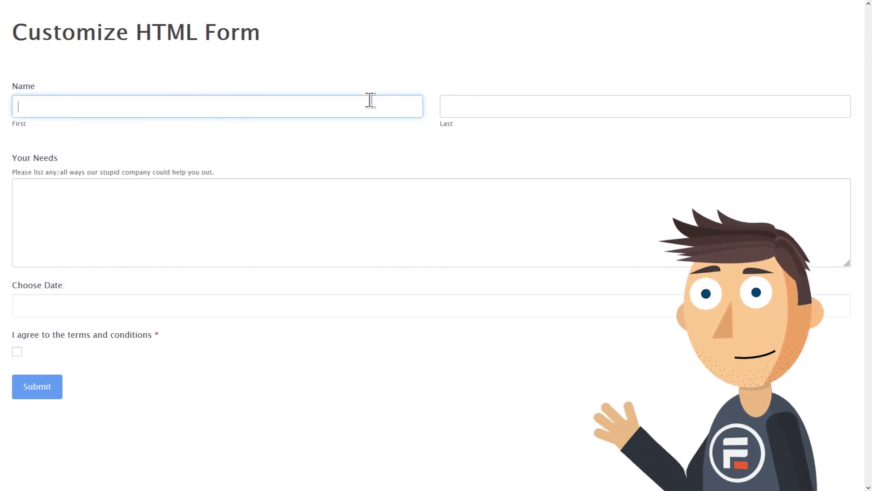
{"action": "type", "text": "d"}
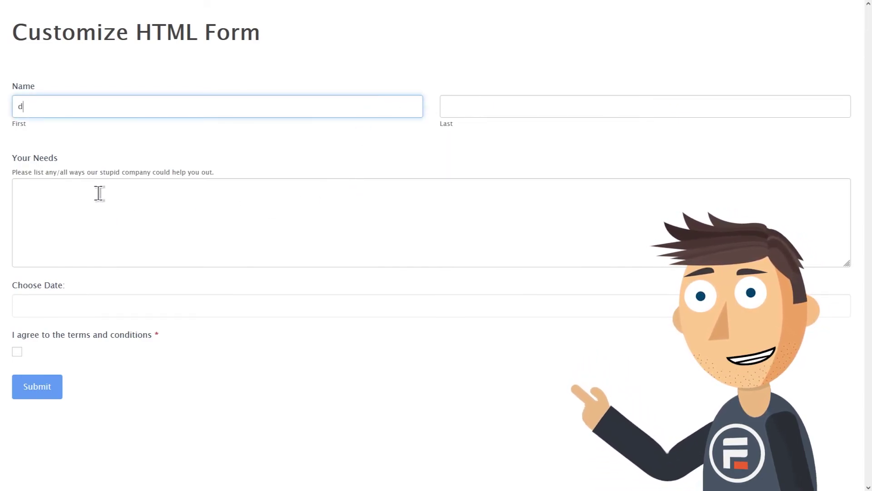
{"action": "left_click", "coordinate": [103, 305]}
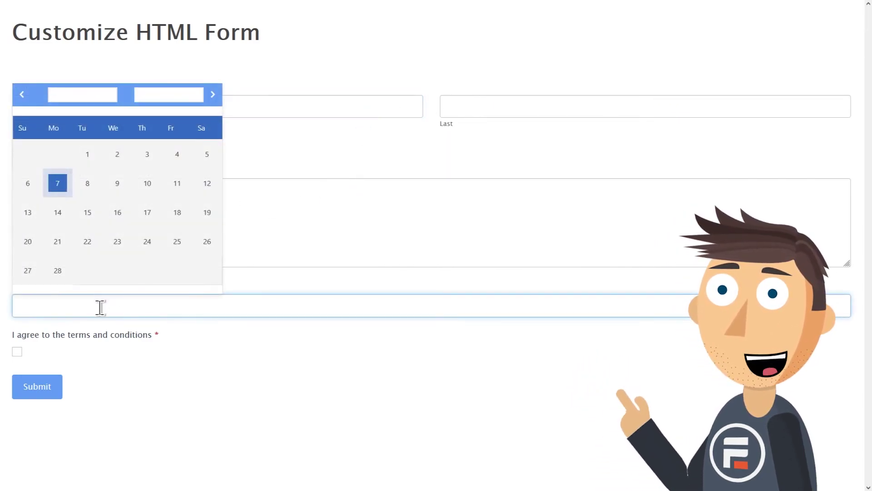